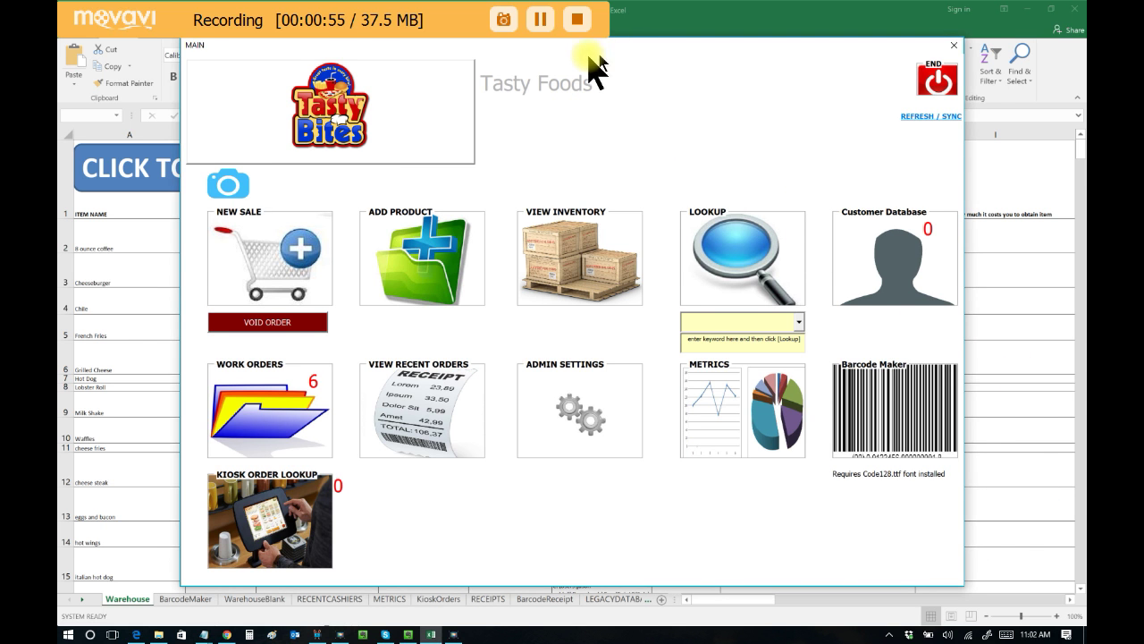
# Nudge the Tasty Foods main menu window slightly up and to the right
pyautogui.moveTo(626, 71); pyautogui.dragTo(649, 51)
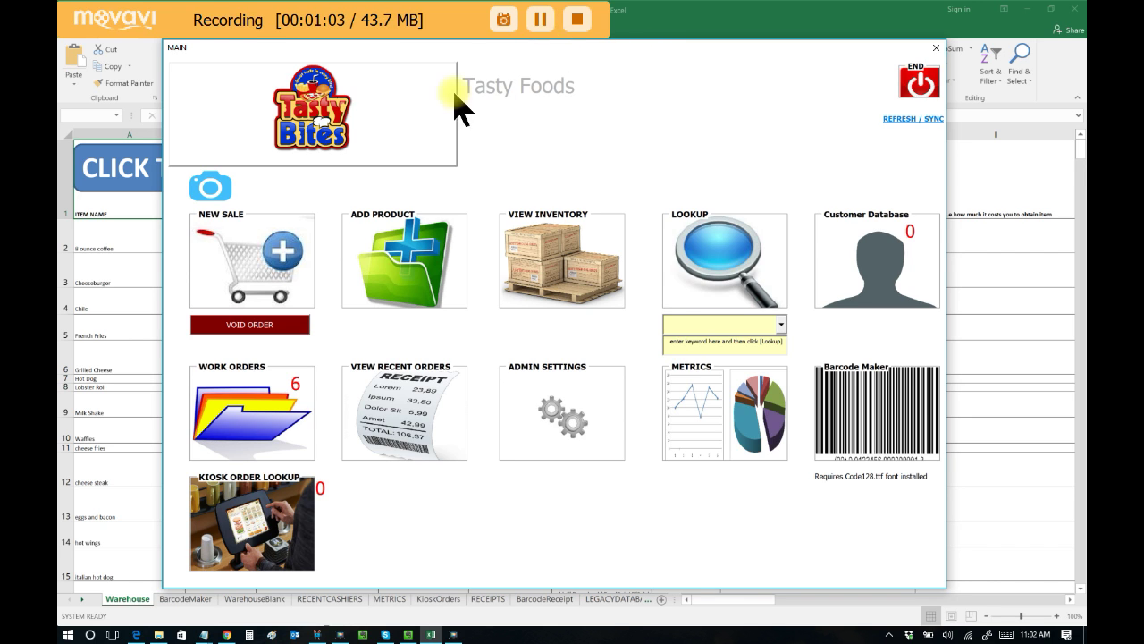
pyautogui.click(266, 253)
pyautogui.click(756, 483)
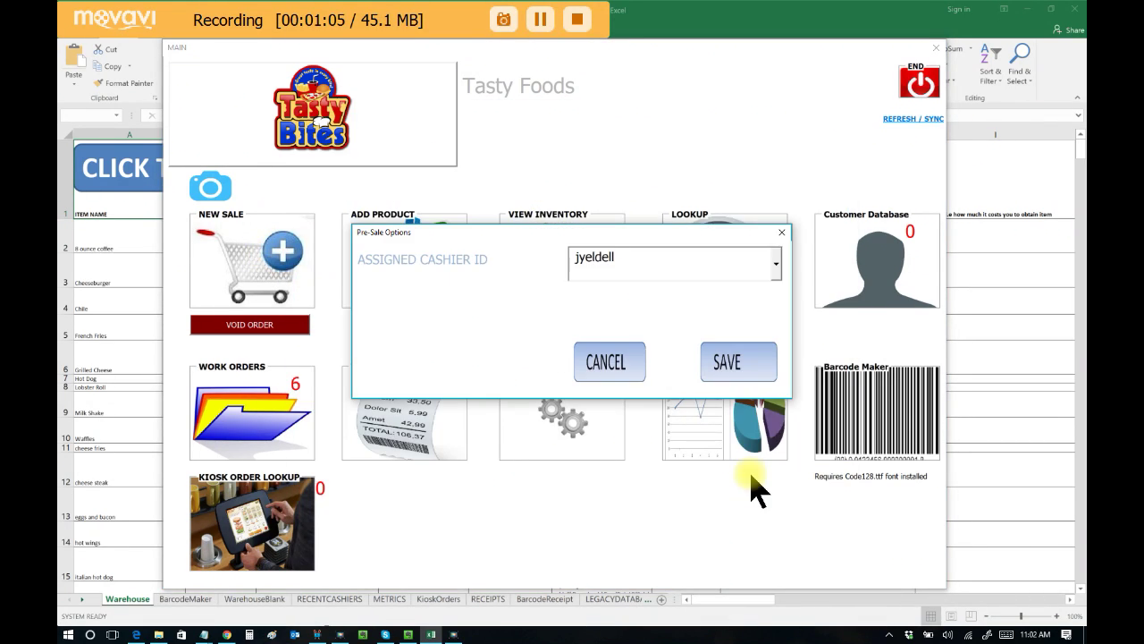
pyautogui.click(735, 363)
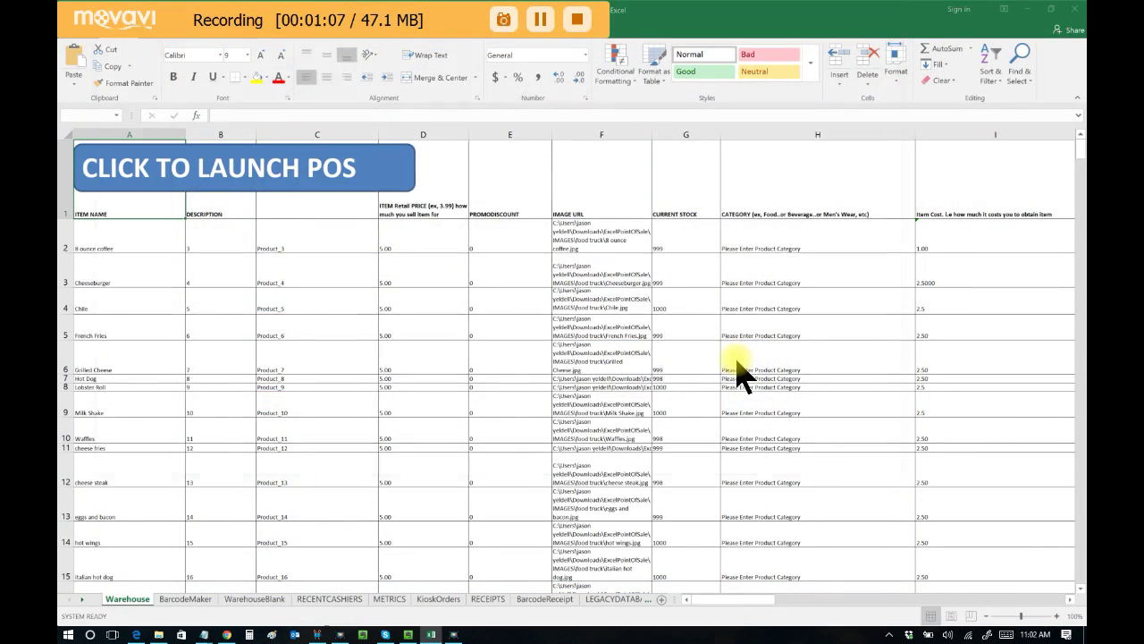
pyautogui.moveTo(676, 17); pyautogui.dragTo(774, 146)
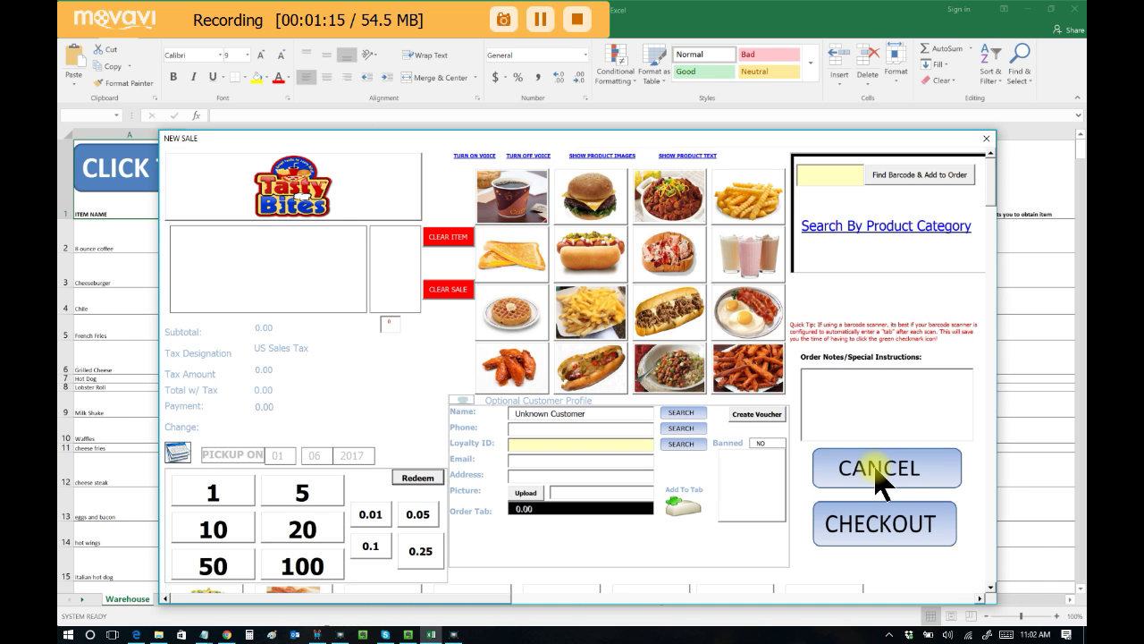
pyautogui.click(880, 483)
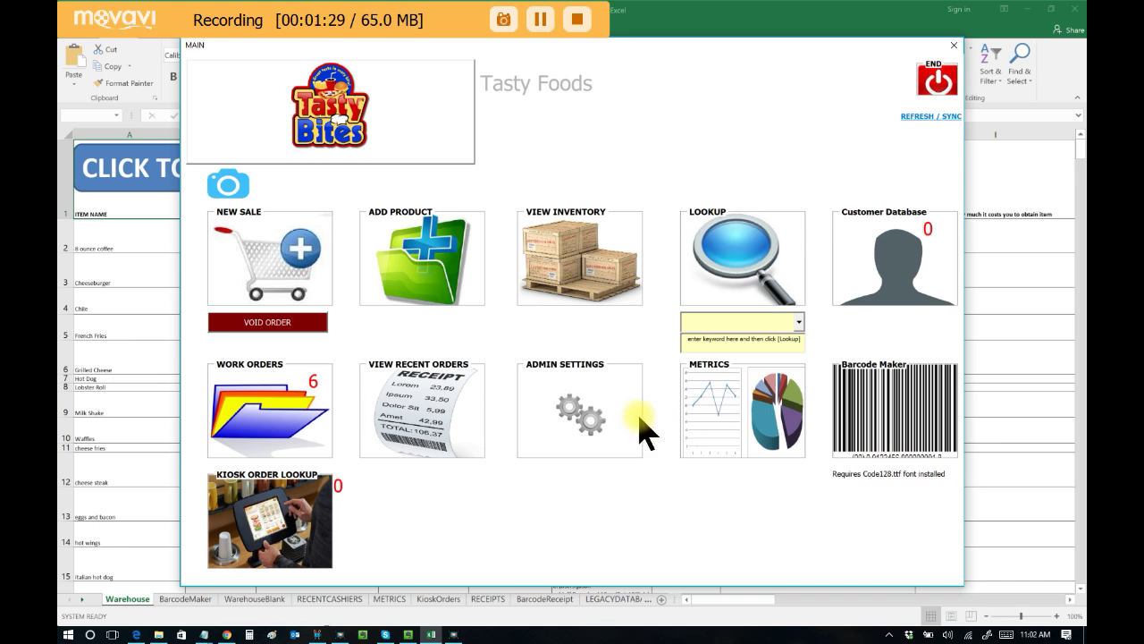
# Log in to admin settings with the selected user ID and its password
pyautogui.click(584, 423)
pyautogui.click(779, 263)
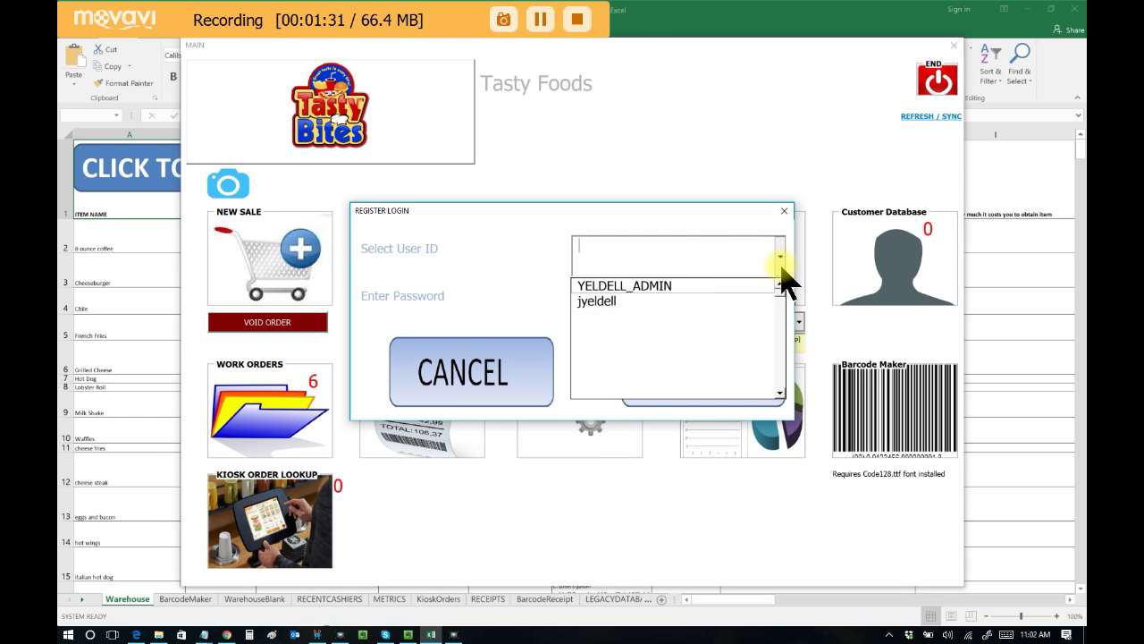
pyautogui.click(728, 303)
pyautogui.click(656, 303)
pyautogui.write('*****')
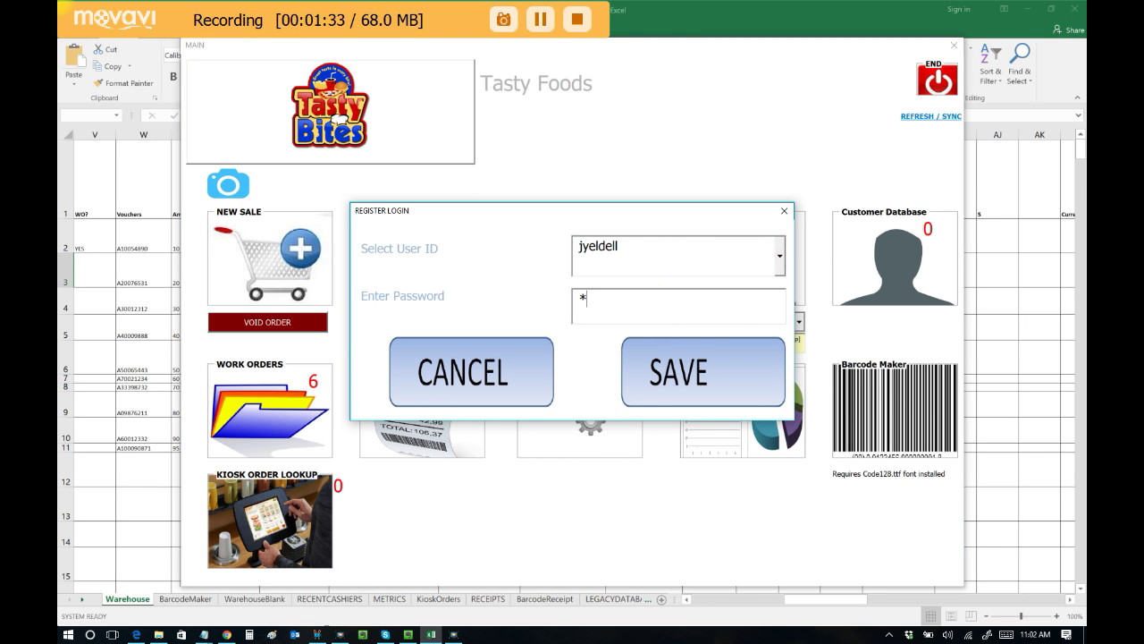
pyautogui.click(702, 378)
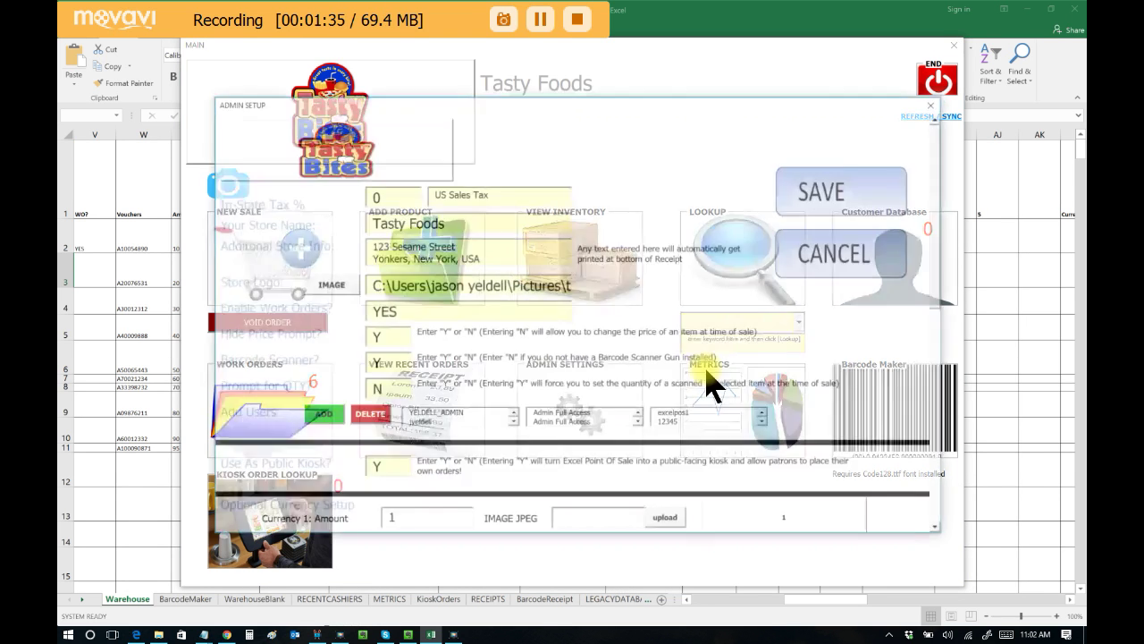
# Change Use As Public Kiosk to Y in the admin setup and save
pyautogui.moveTo(934, 167); pyautogui.dragTo(934, 205)
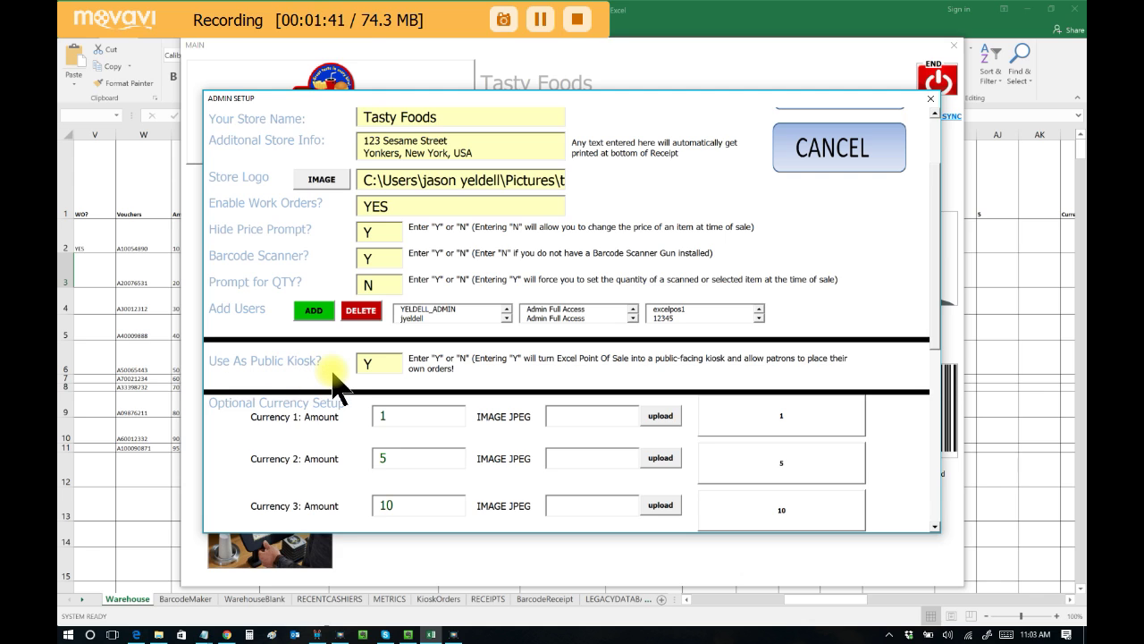
pyautogui.click(369, 366)
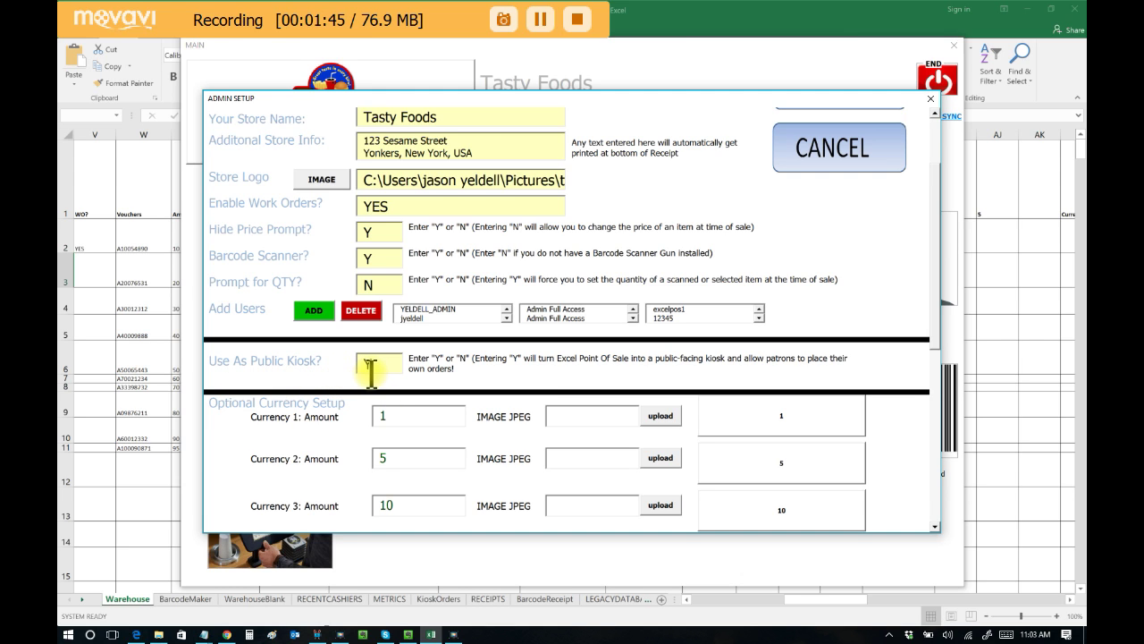
pyautogui.press('BackSpace')
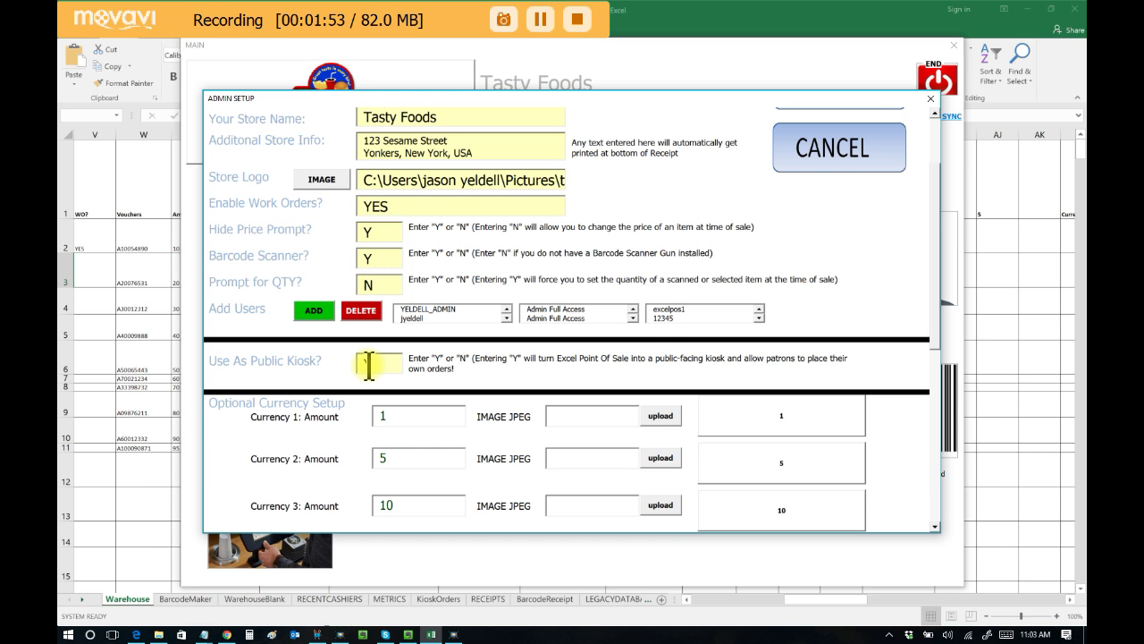
pyautogui.write('Y')
pyautogui.scroll(3, 943, 313)
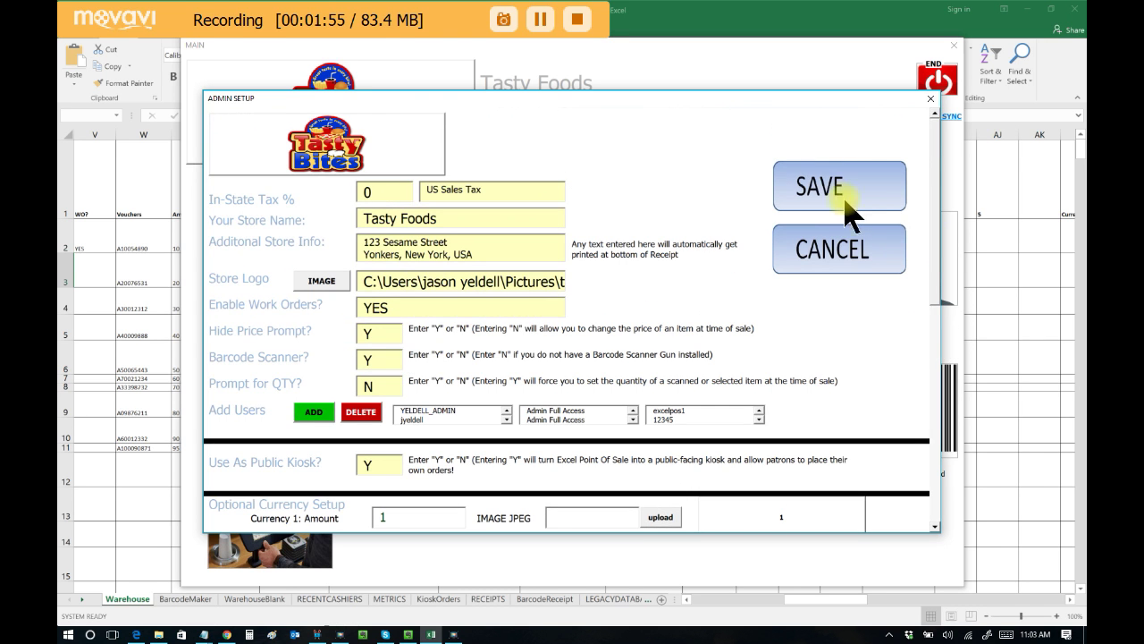
pyautogui.click(541, 18)
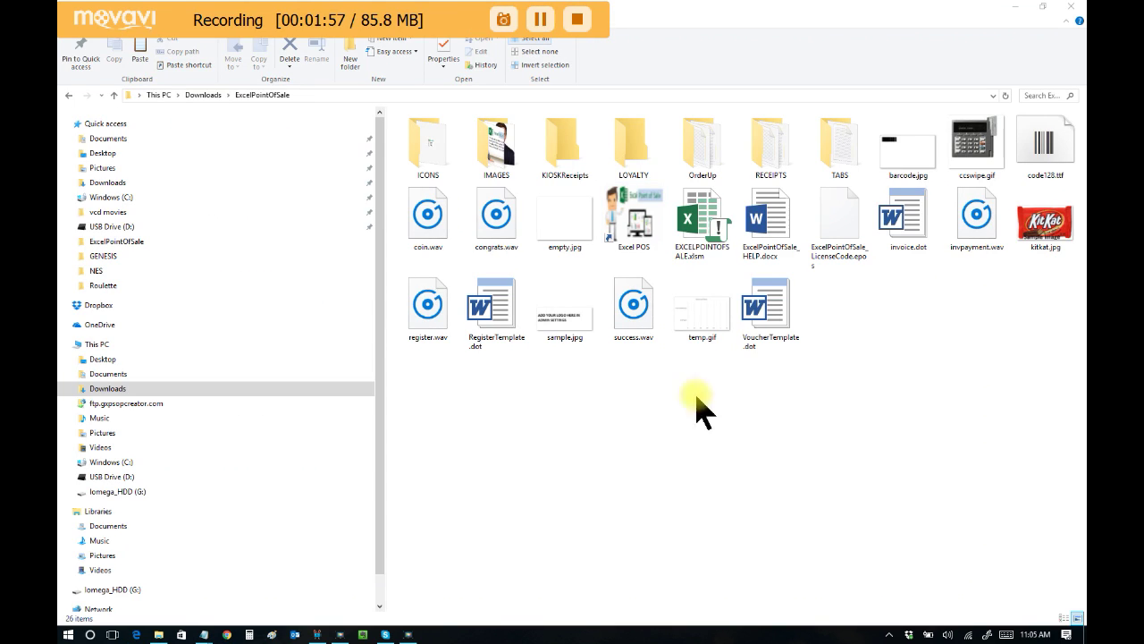
# Launch the Excel POS shortcut in the ExcelPointOfSale folder to reach the kiosk screen
pyautogui.doubleClick(634, 218)
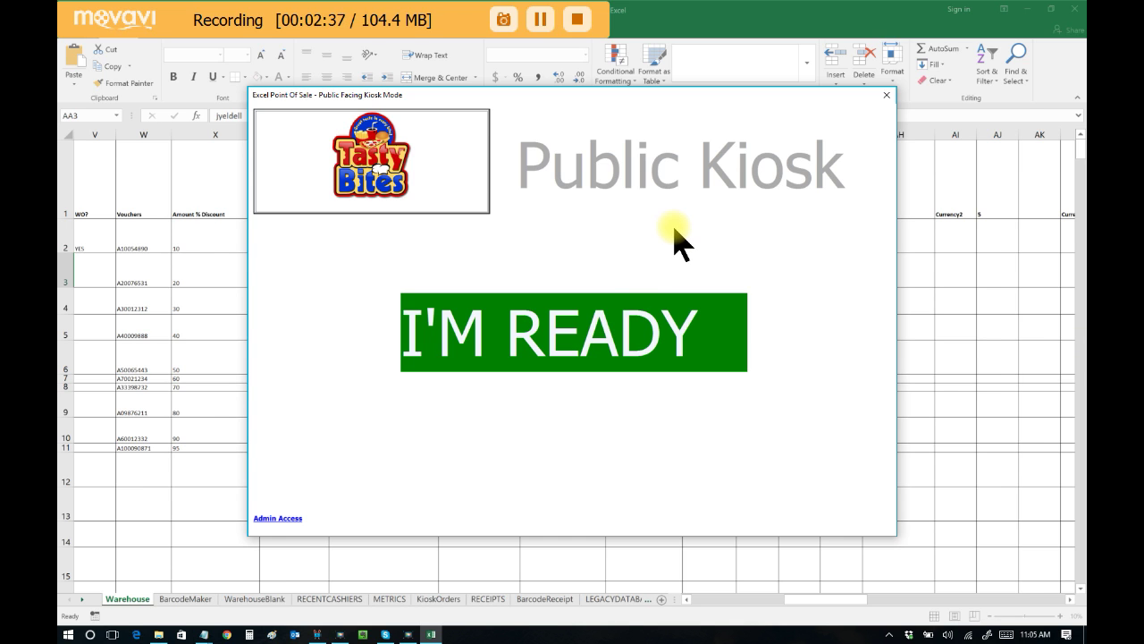
# Start a new kiosk order and bring the New Sale - Kiosk Mode window fully into view
pyautogui.click(582, 338)
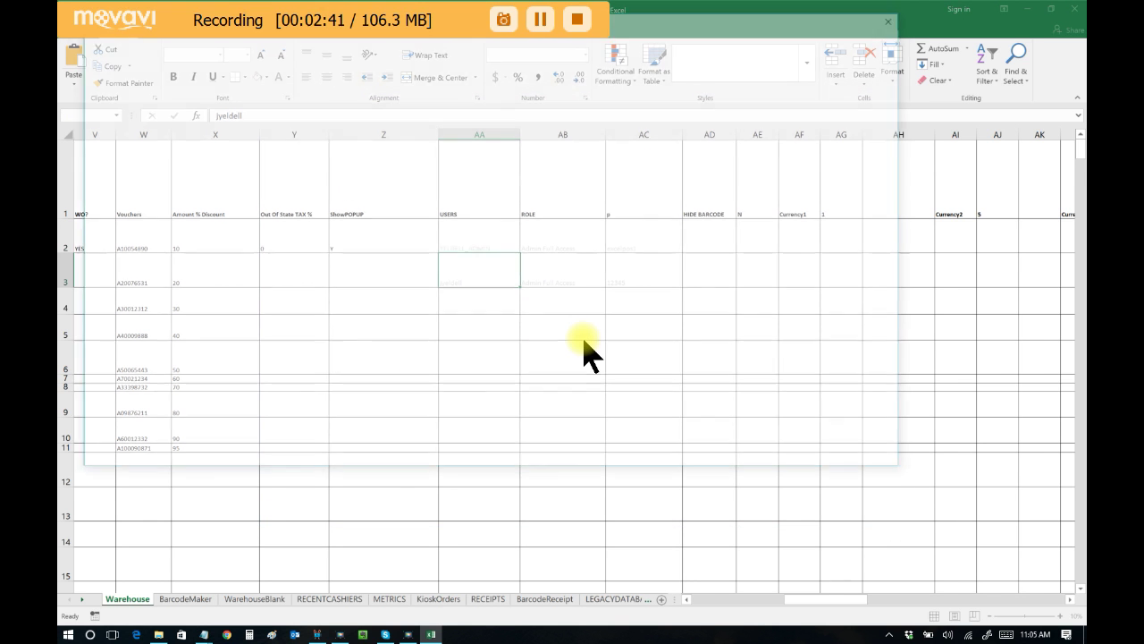
pyautogui.moveTo(670, 10); pyautogui.dragTo(710, 68)
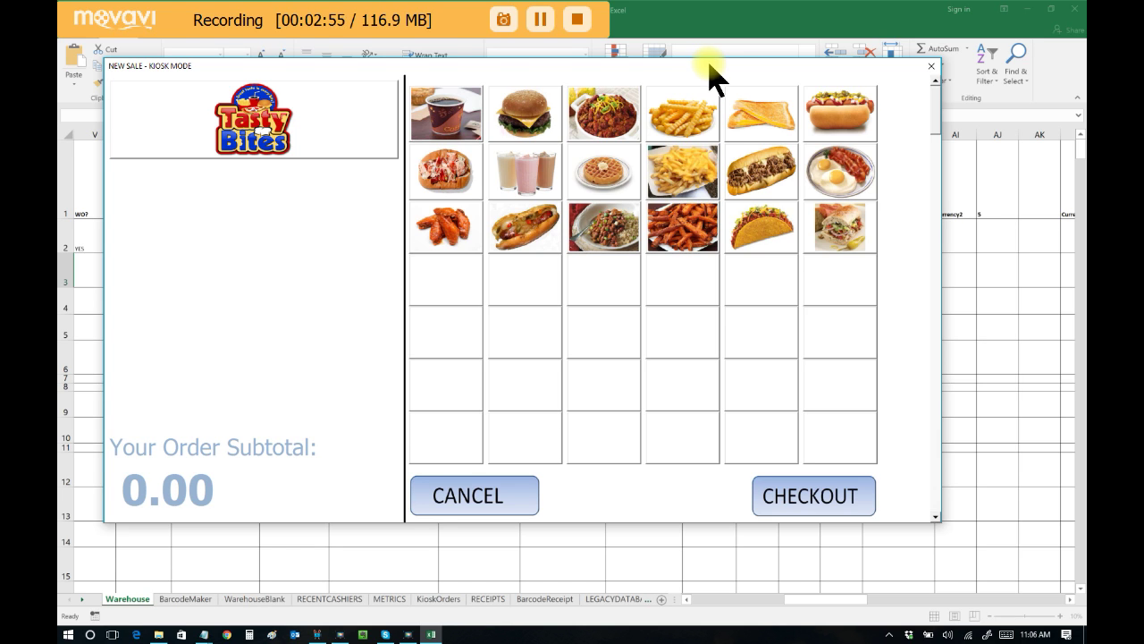
# Order an 8 oz coffee, French Fries and Waffles for 15.00, check out, and reset the kiosk
pyautogui.click(458, 109)
pyautogui.press('Return')
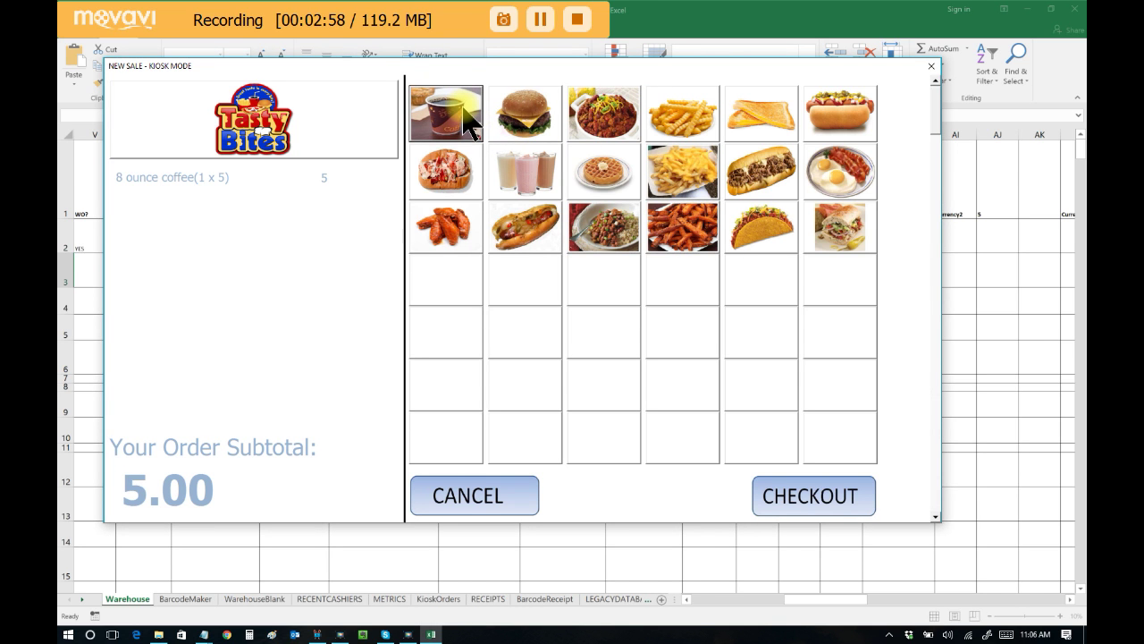
pyautogui.click(688, 118)
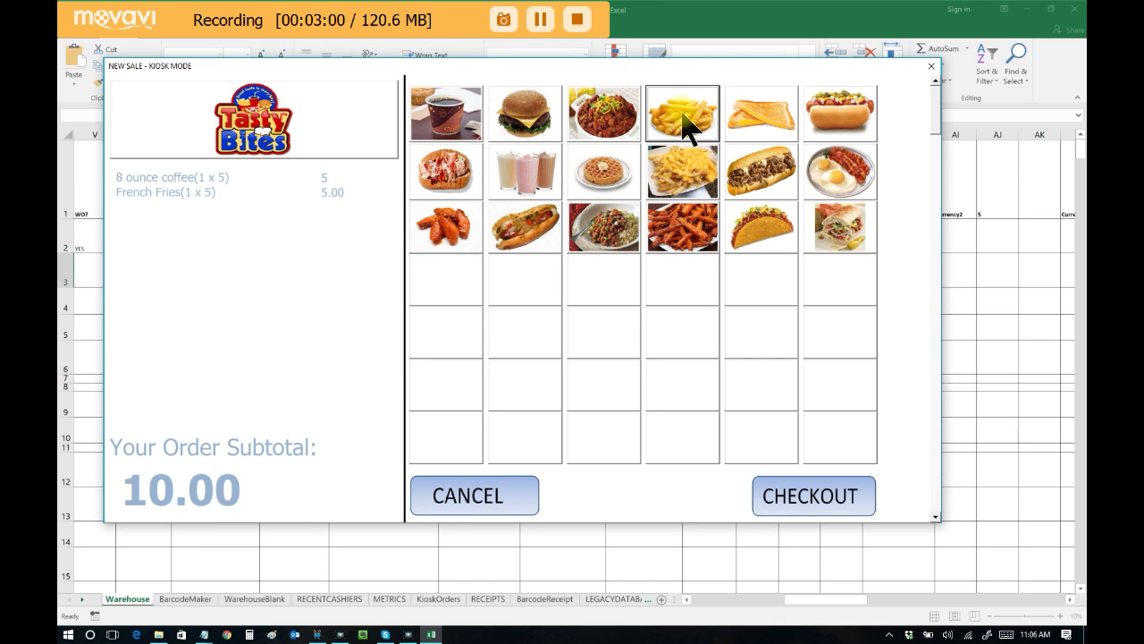
pyautogui.click(615, 183)
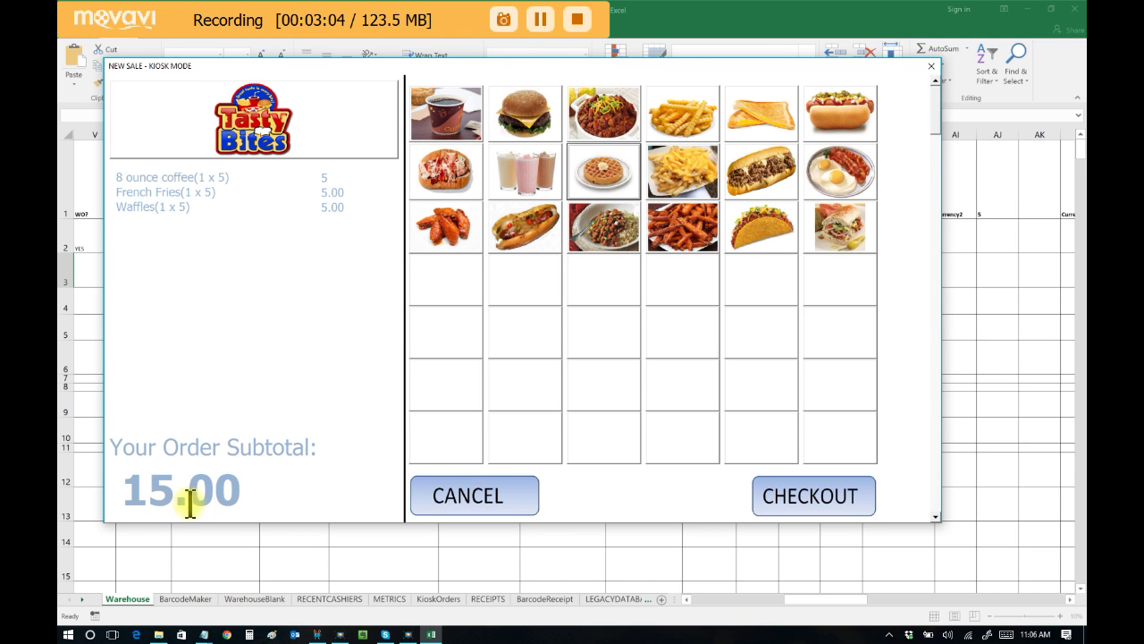
pyautogui.click(804, 500)
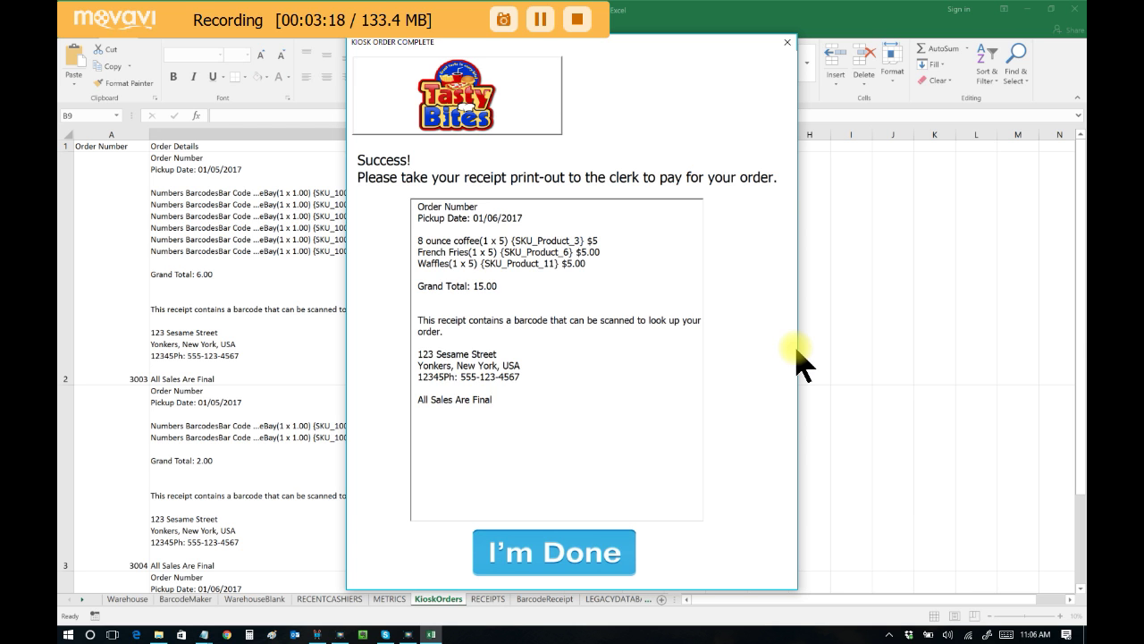
pyautogui.click(595, 555)
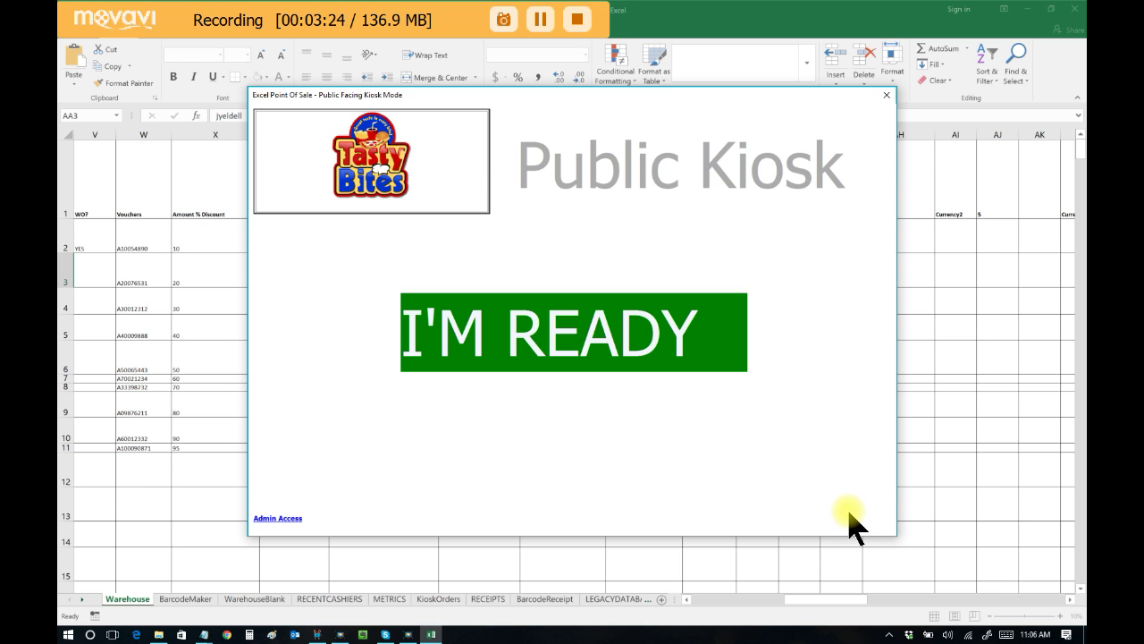
# Exit kiosk mode with Escape, returning to the main menu showing 1 kiosk order
pyautogui.press('Escape')
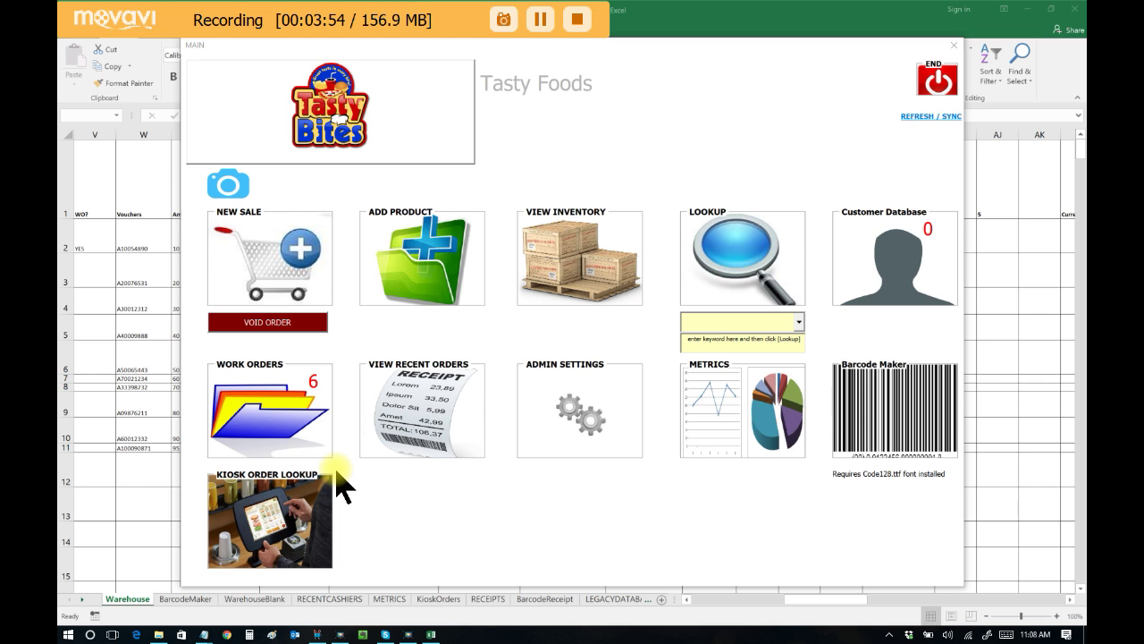
# Open Kiosk Order Lookup and bring order 3013 to the register for payment
pyautogui.click(266, 531)
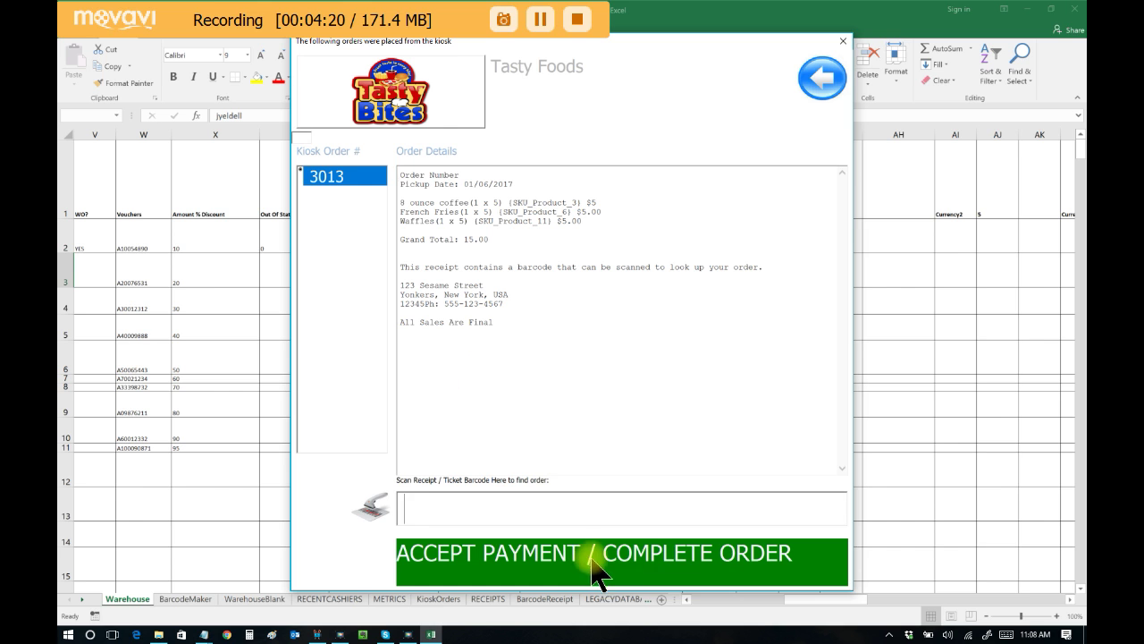
pyautogui.click(639, 576)
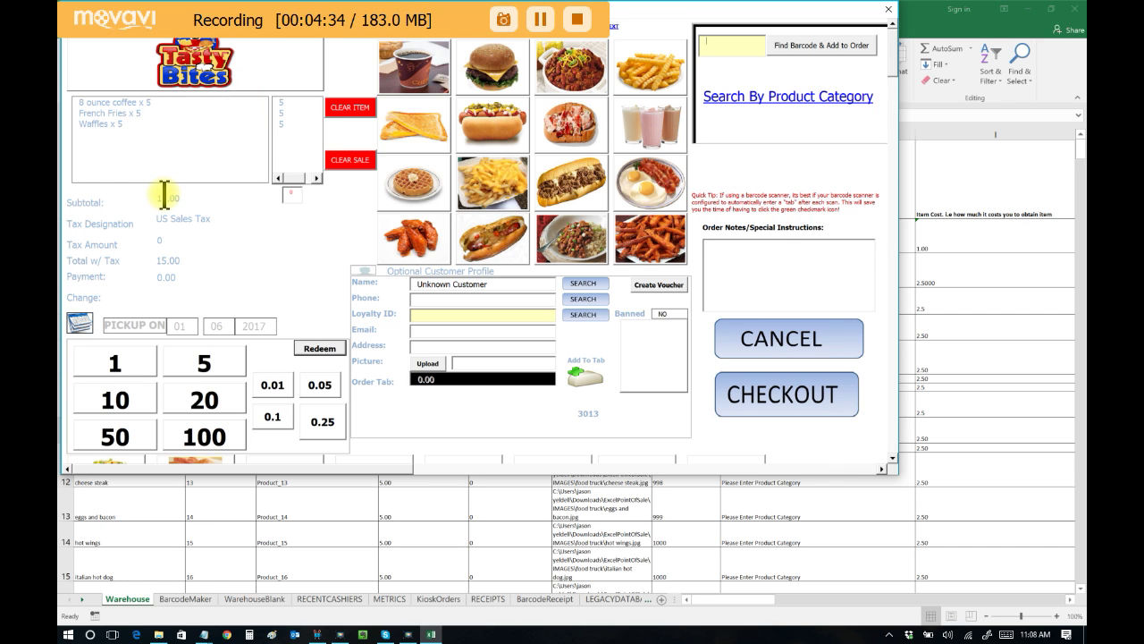
# Pay order 3013 in cash with 20 tendered for 5.00 change, dismissing the notes message
pyautogui.click(220, 416)
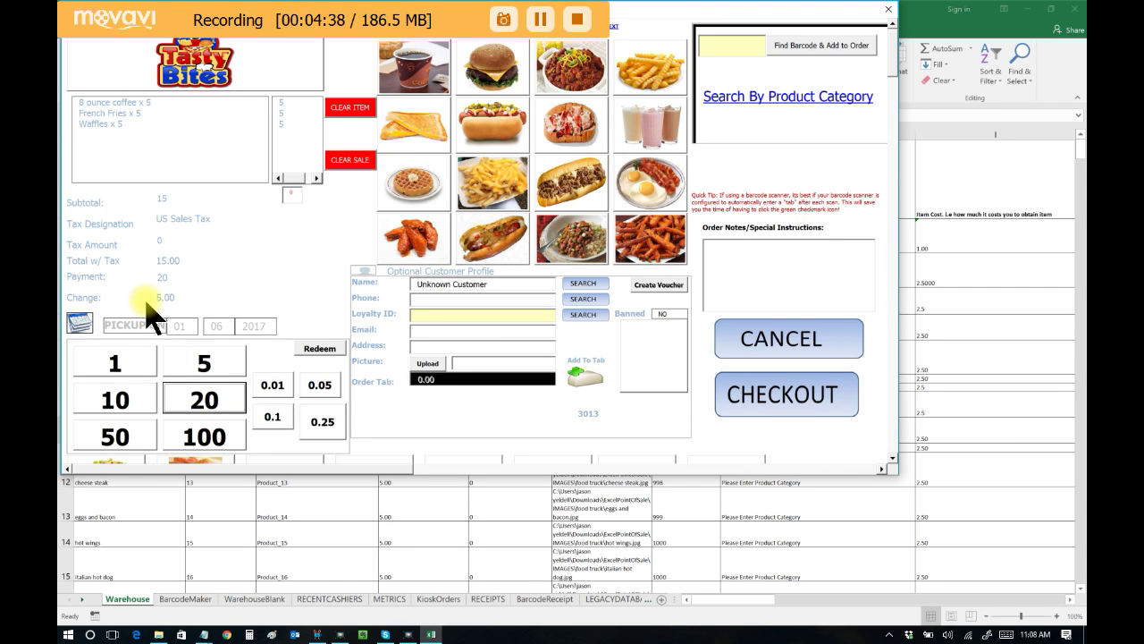
pyautogui.click(786, 402)
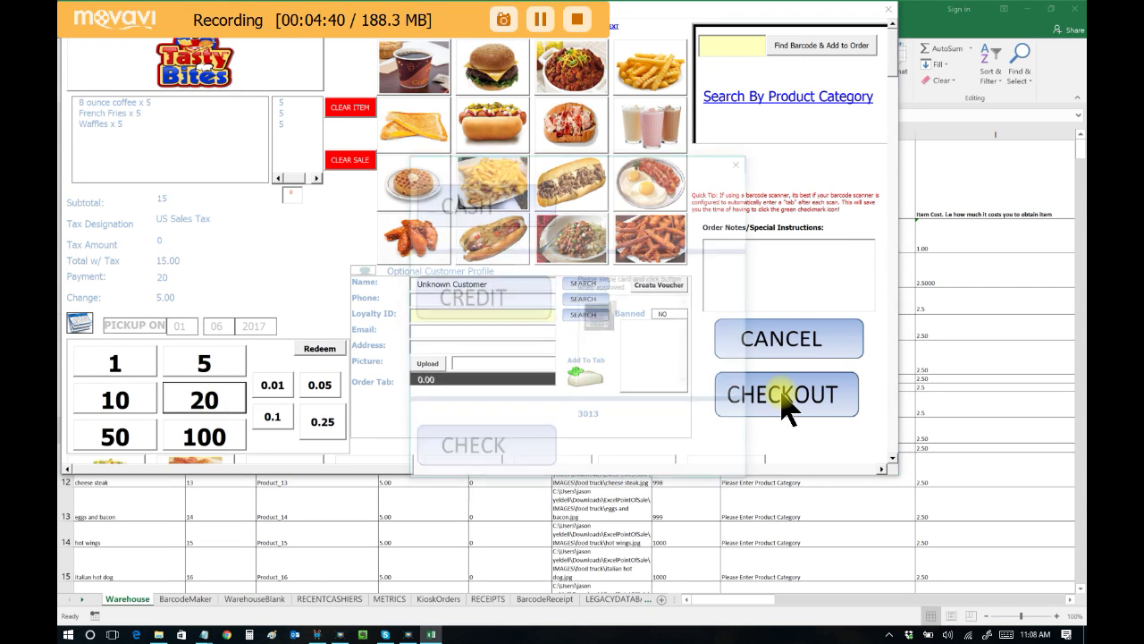
pyautogui.click(481, 220)
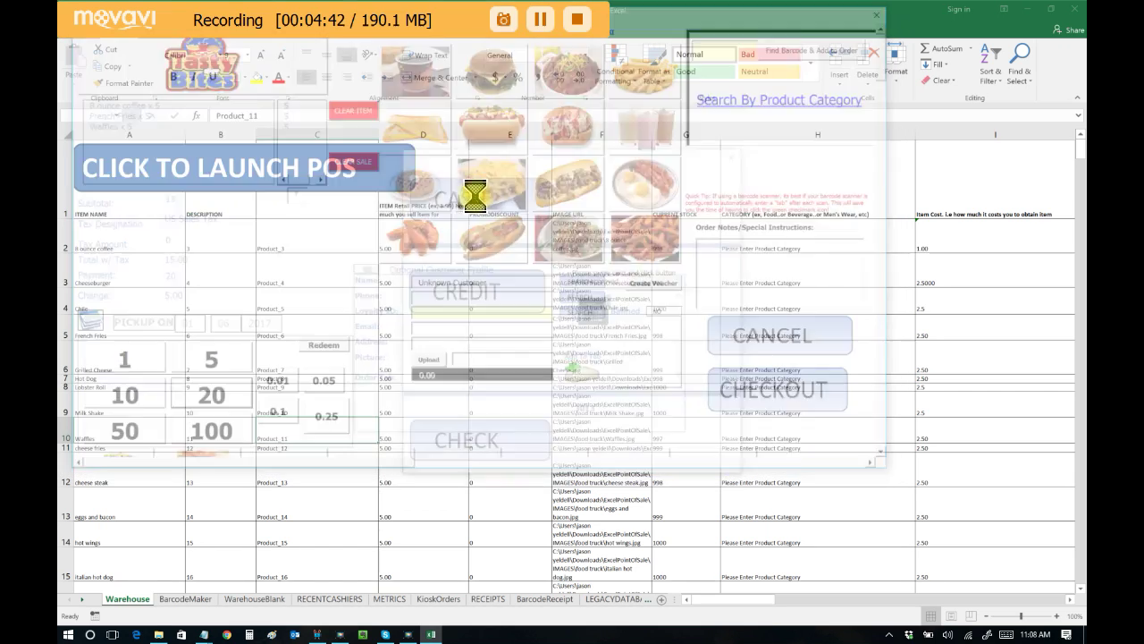
pyautogui.click(707, 398)
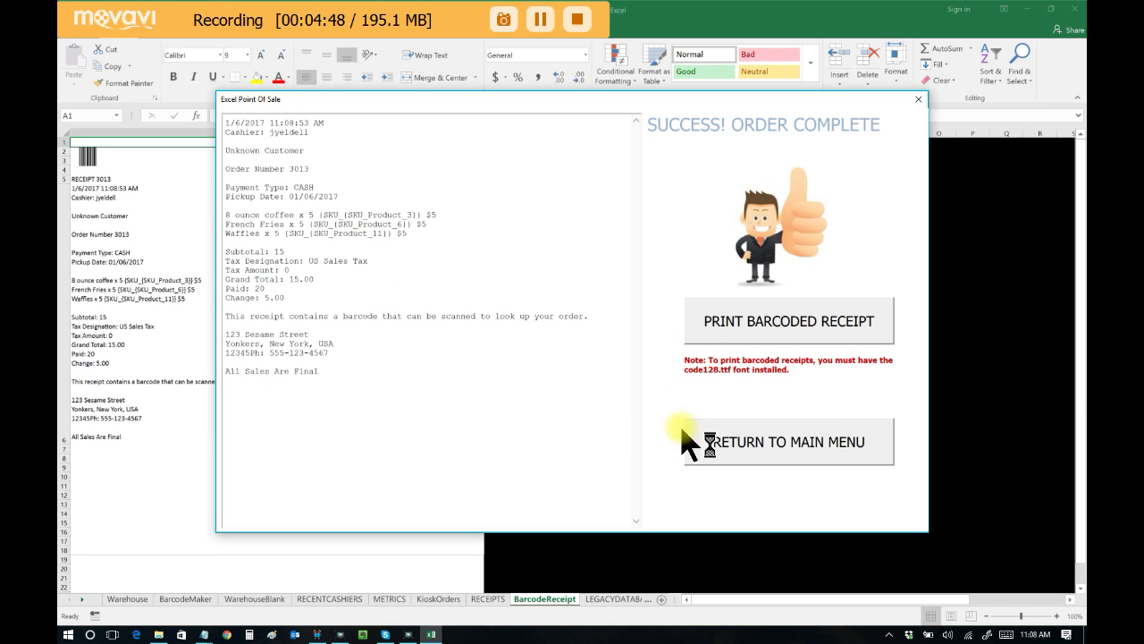
# Preview the barcoded receipt for order 3013, close it, and return to the main menu
pyautogui.click(796, 322)
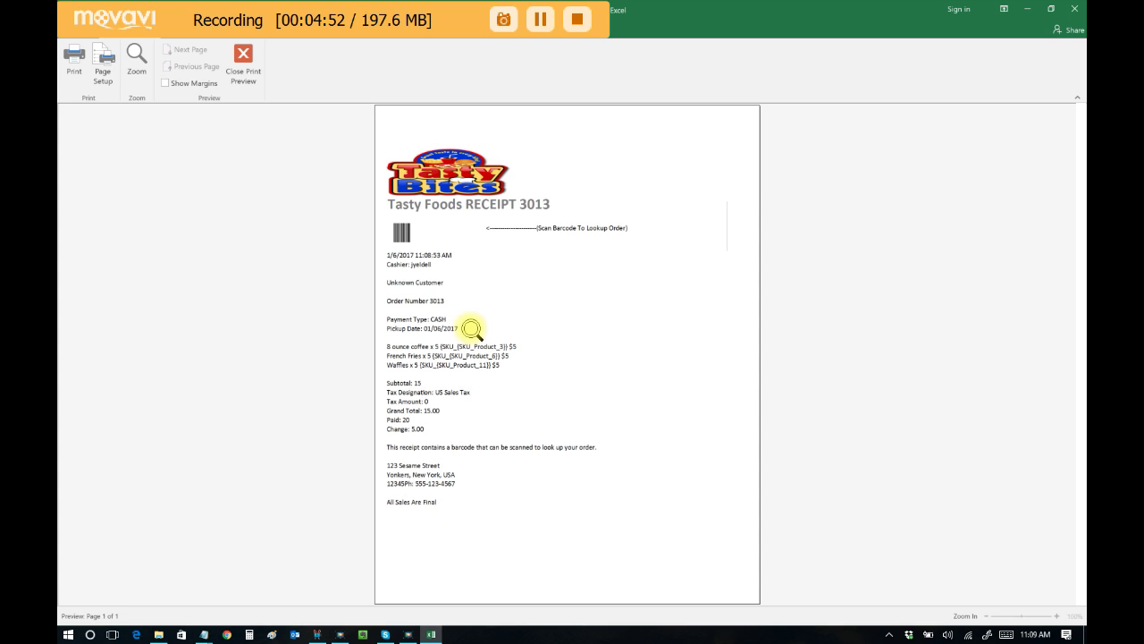
pyautogui.click(245, 55)
pyautogui.click(454, 332)
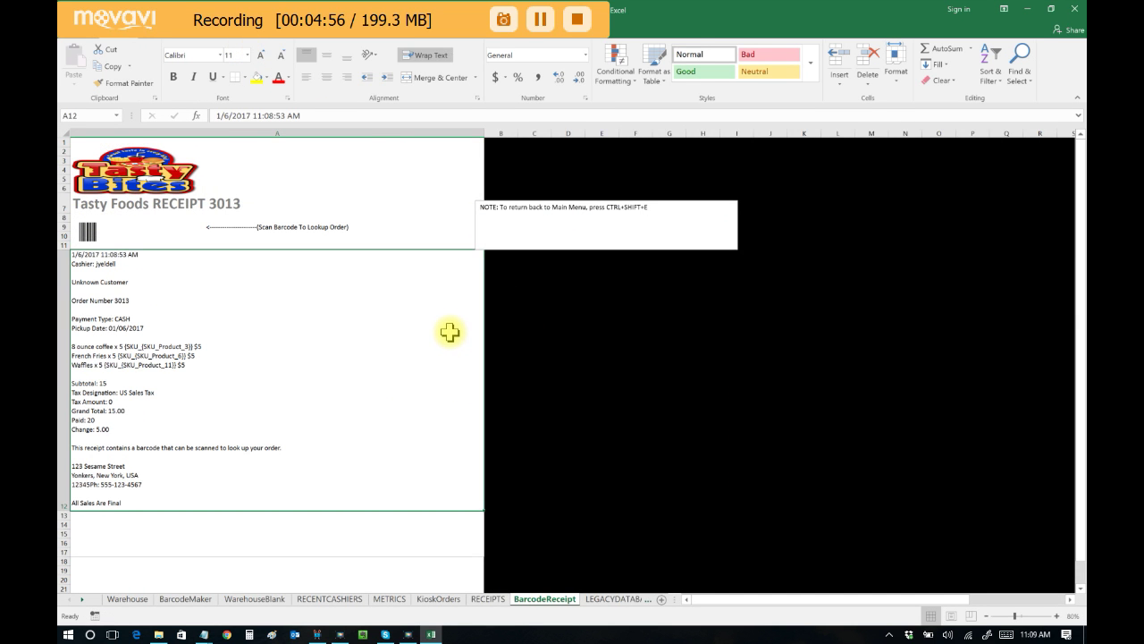
pyautogui.hotkey('ctrl', 'shift', 'e')
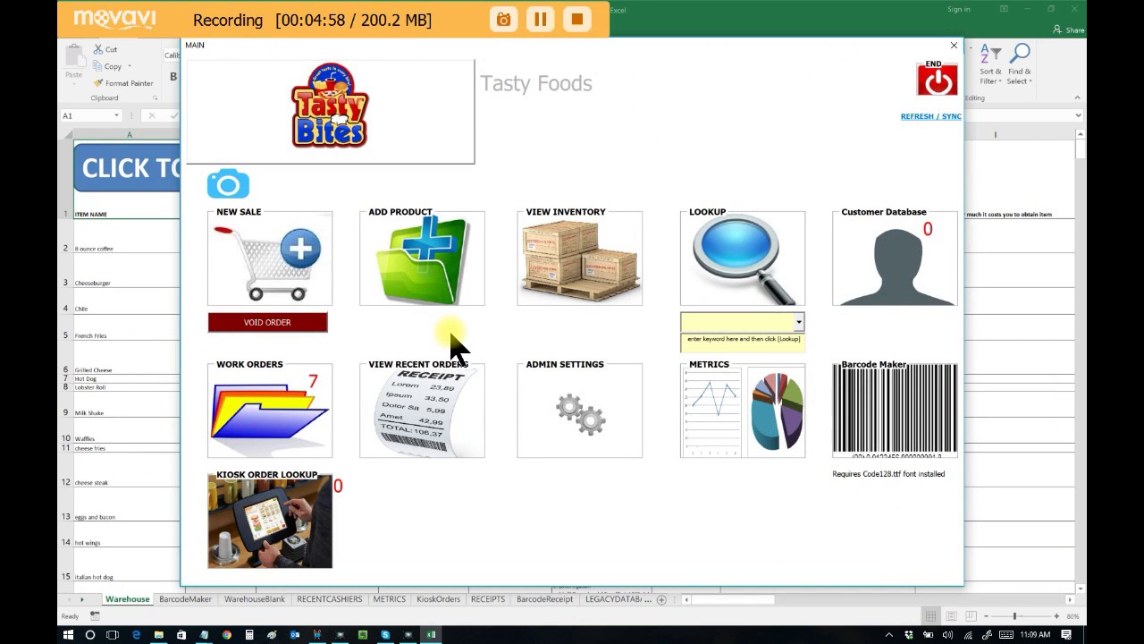